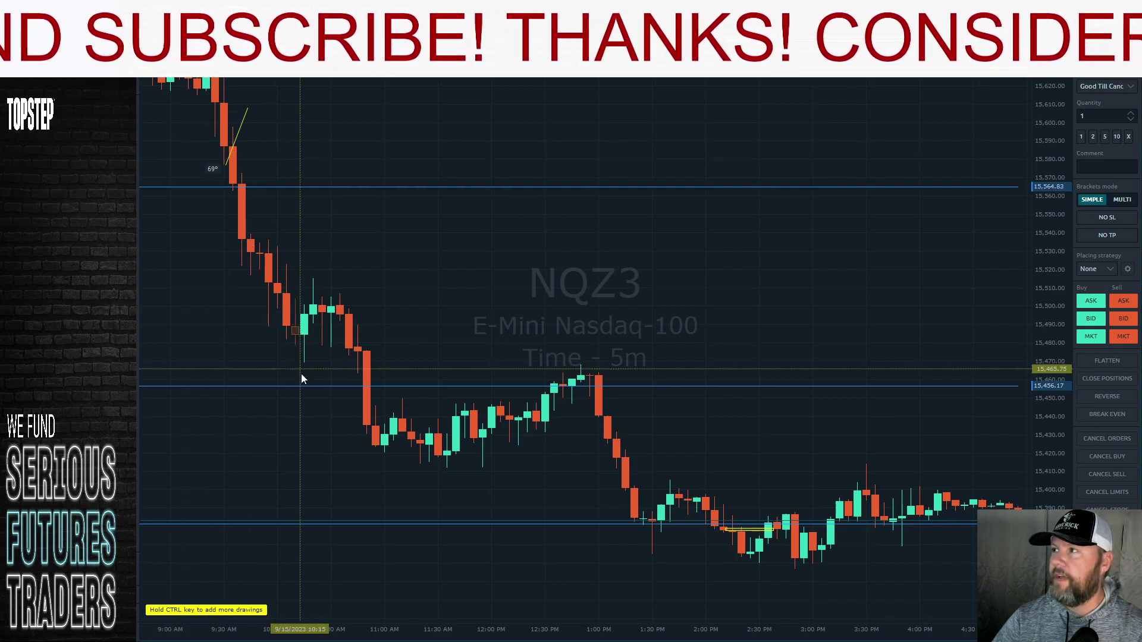
- Draw a yellow rectangle over the 15,445–15,465 band from about 10:30 AM to 1:30 PM
{"action": "mouse_move", "coordinate": [348, 373]}
{"action": "left_mouse_down"}
{"action": "mouse_move", "coordinate": [348, 392]}
{"action": "mouse_move", "coordinate": [472, 403]}
{"action": "mouse_move", "coordinate": [851, 403]}
{"action": "left_mouse_up"}
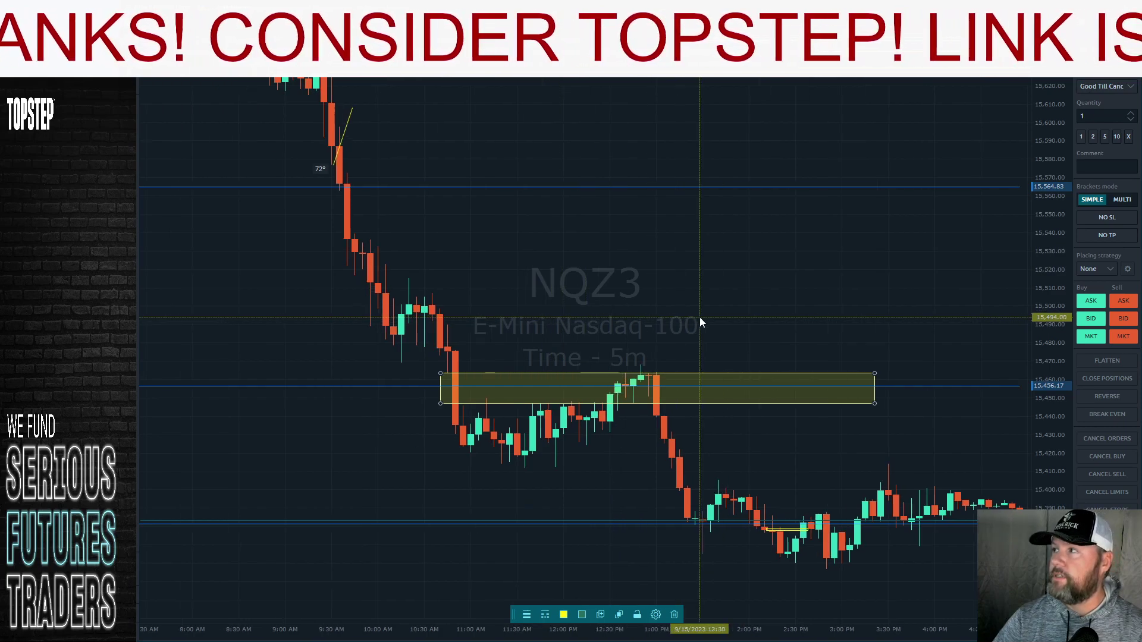
- Place a yellow horizontal line at 15,489.00
{"action": "scroll", "coordinate": [233, 201], "scroll_direction": "down", "scroll_amount": 1}
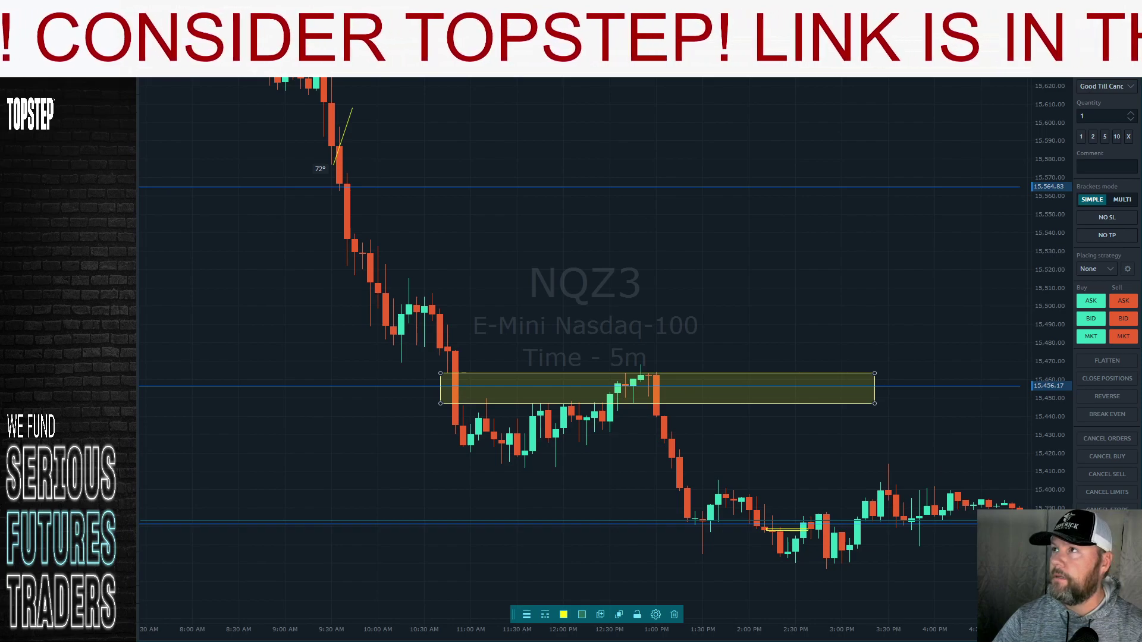
{"action": "left_click", "coordinate": [125, 113]}
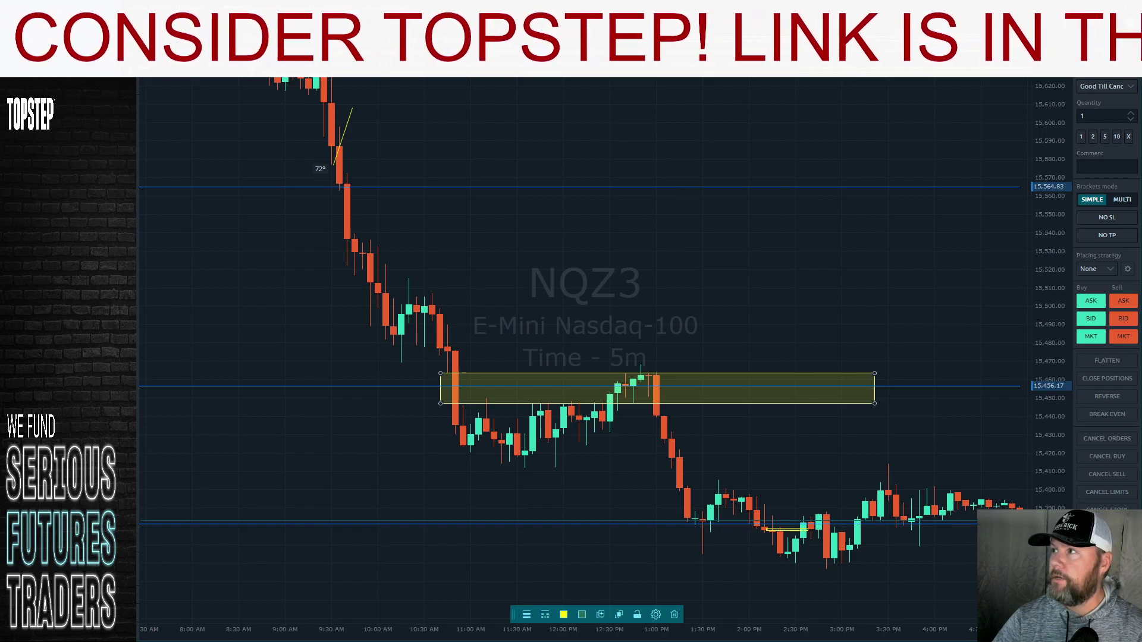
{"action": "left_click", "coordinate": [369, 321]}
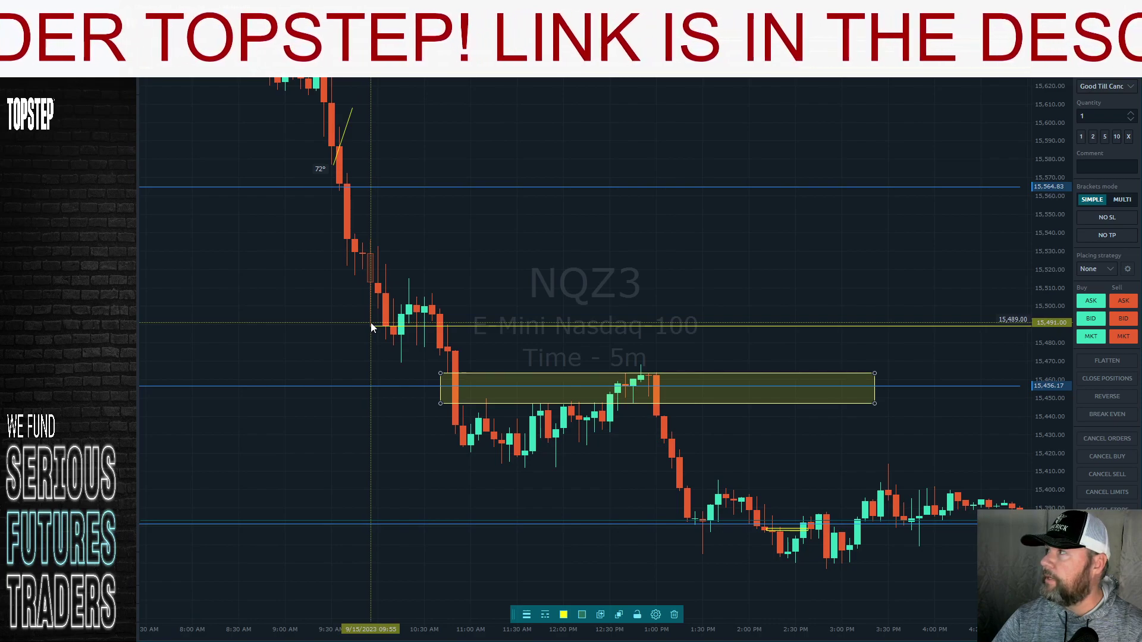
{"action": "left_click", "coordinate": [370, 325]}
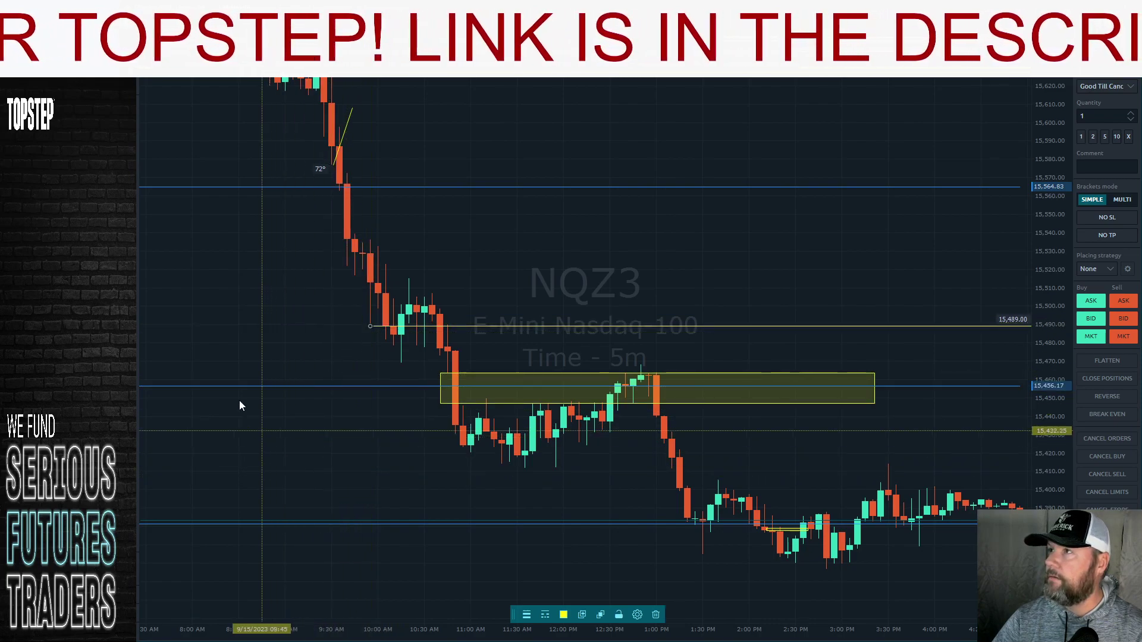
- Add a second yellow horizontal line and position it at 15,446.75
{"action": "left_click", "coordinate": [143, 121]}
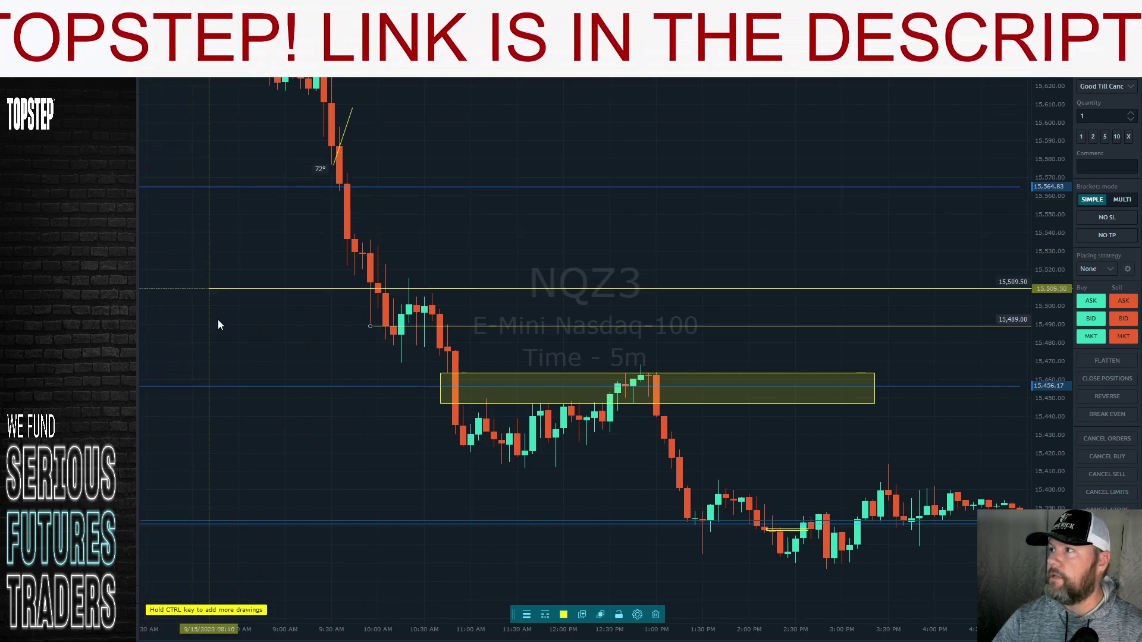
{"action": "left_click", "coordinate": [258, 404]}
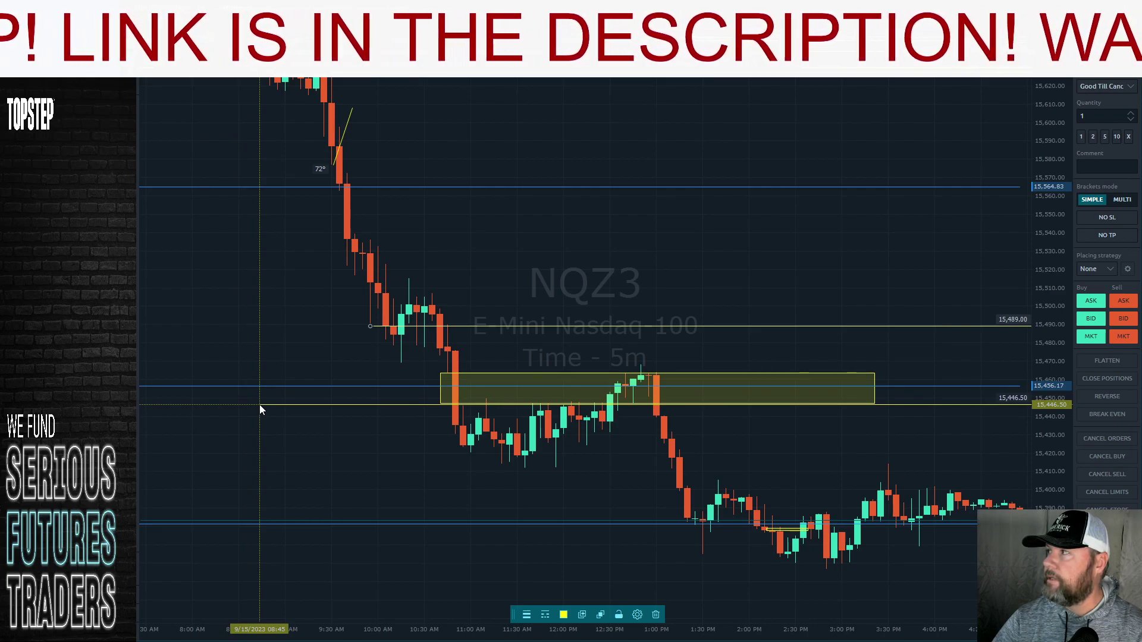
{"action": "left_click_drag", "start_coordinate": [260, 405], "coordinate": [337, 405]}
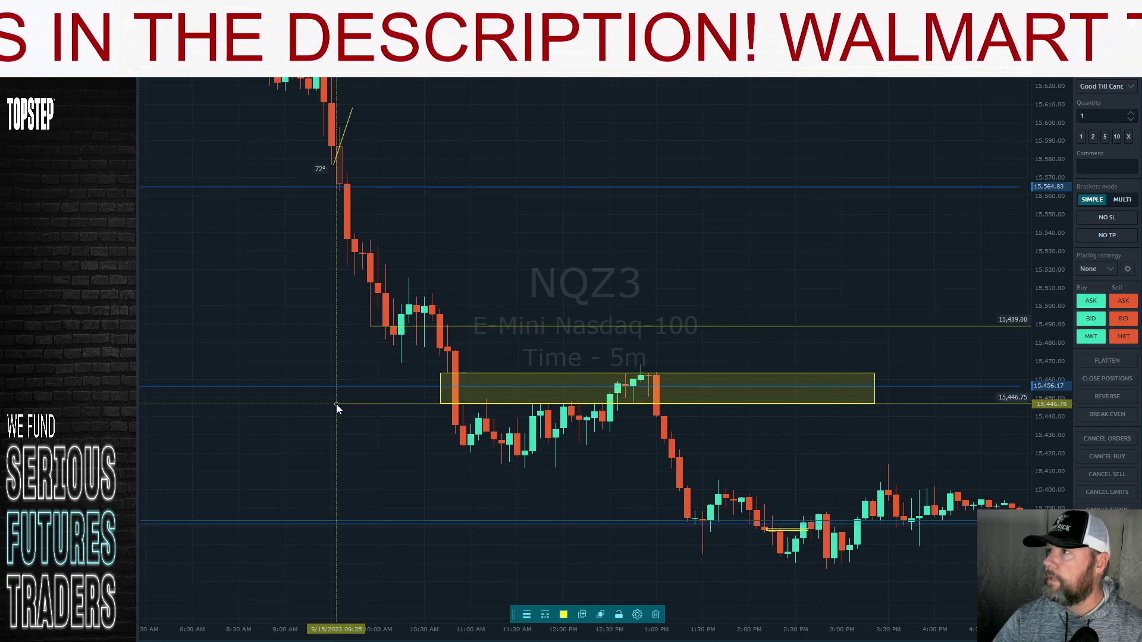
{"action": "scroll", "coordinate": [591, 490], "scroll_direction": "down", "scroll_amount": 3}
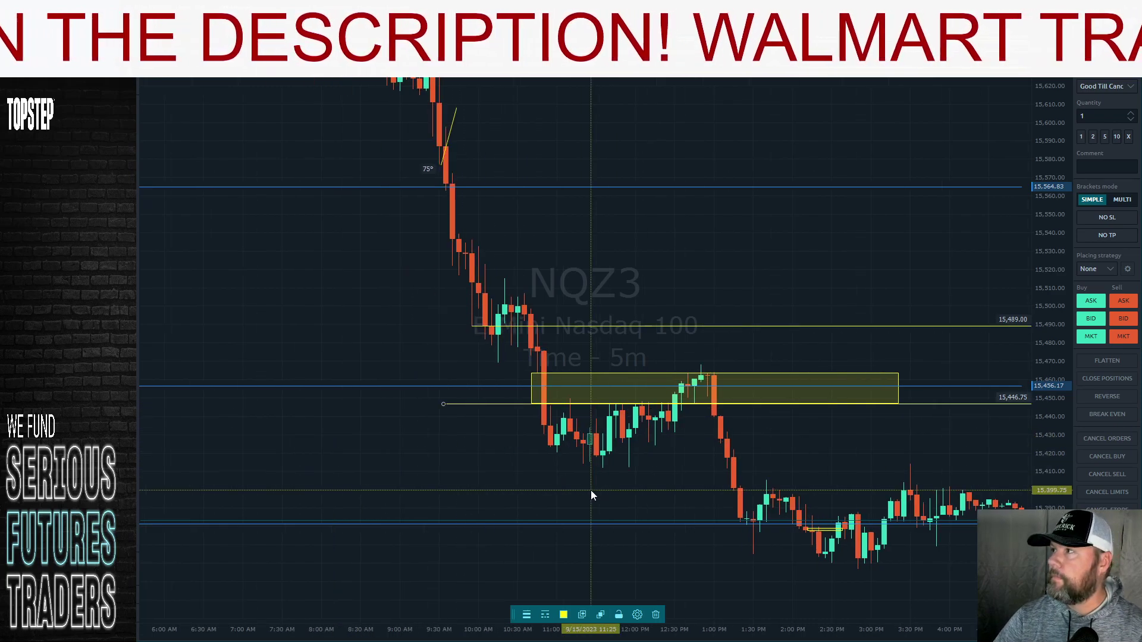
- Pan to the session end and place a yellow horizontal line near 15,367 below the 3 PM lows
{"action": "left_click_drag", "start_coordinate": [673, 491], "coordinate": [359, 481]}
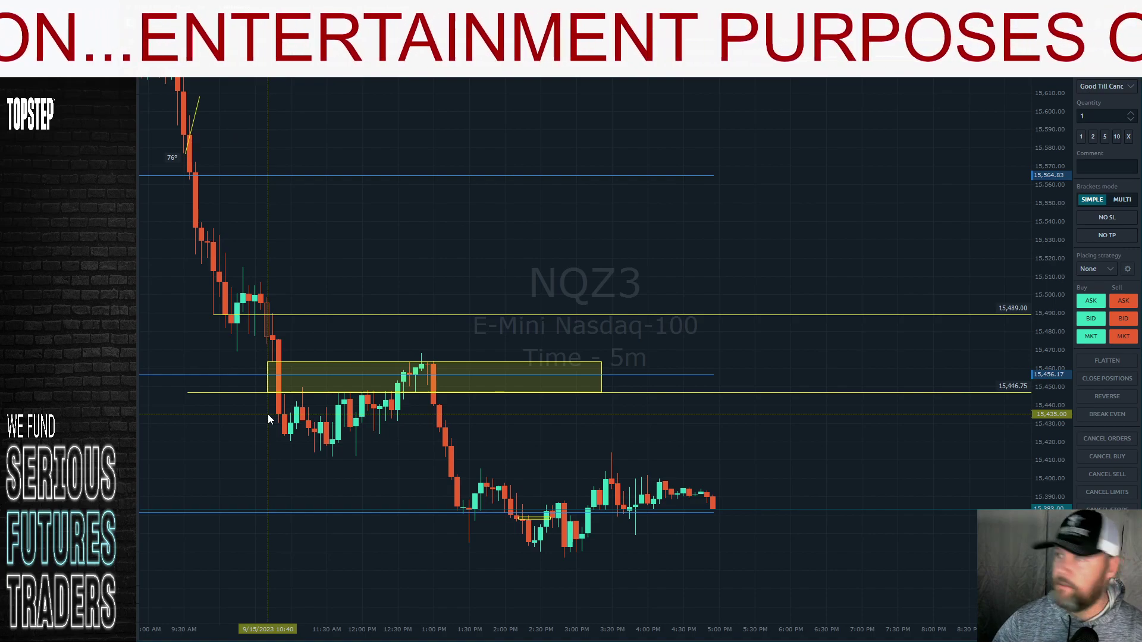
{"action": "left_click", "coordinate": [136, 109]}
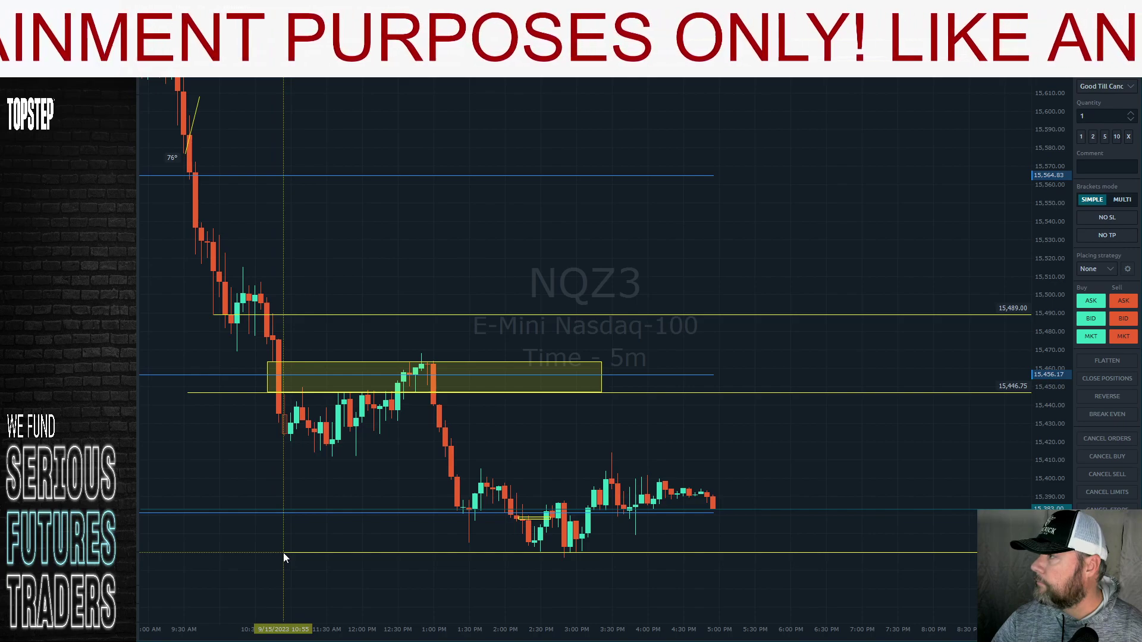
{"action": "left_click", "coordinate": [283, 552]}
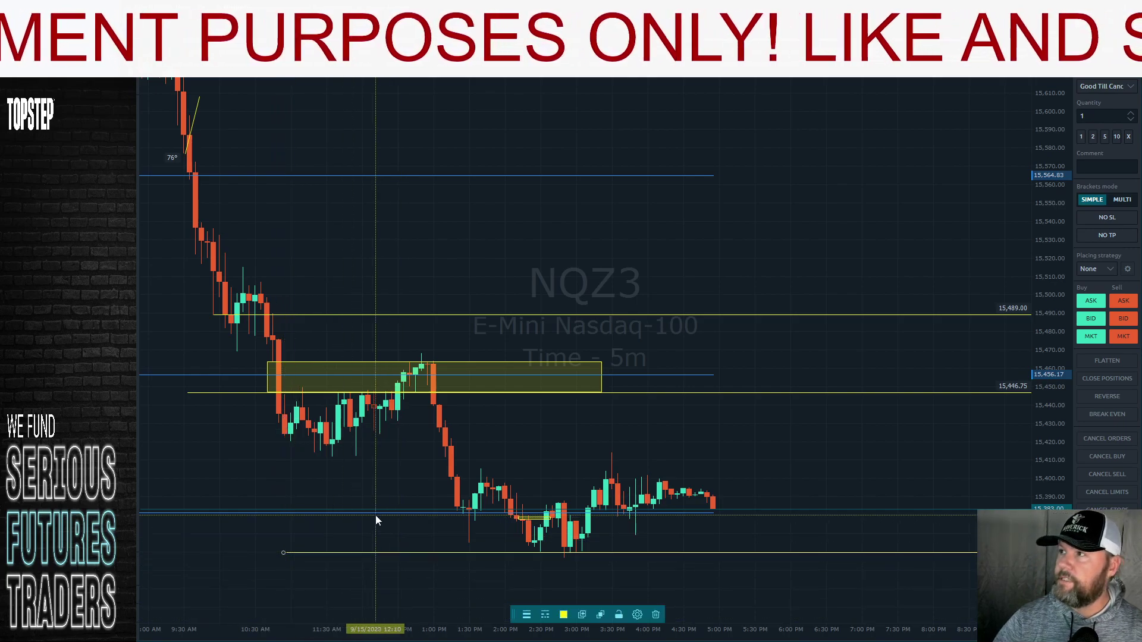
{"action": "scroll", "coordinate": [376, 515], "scroll_direction": "down", "scroll_amount": 2}
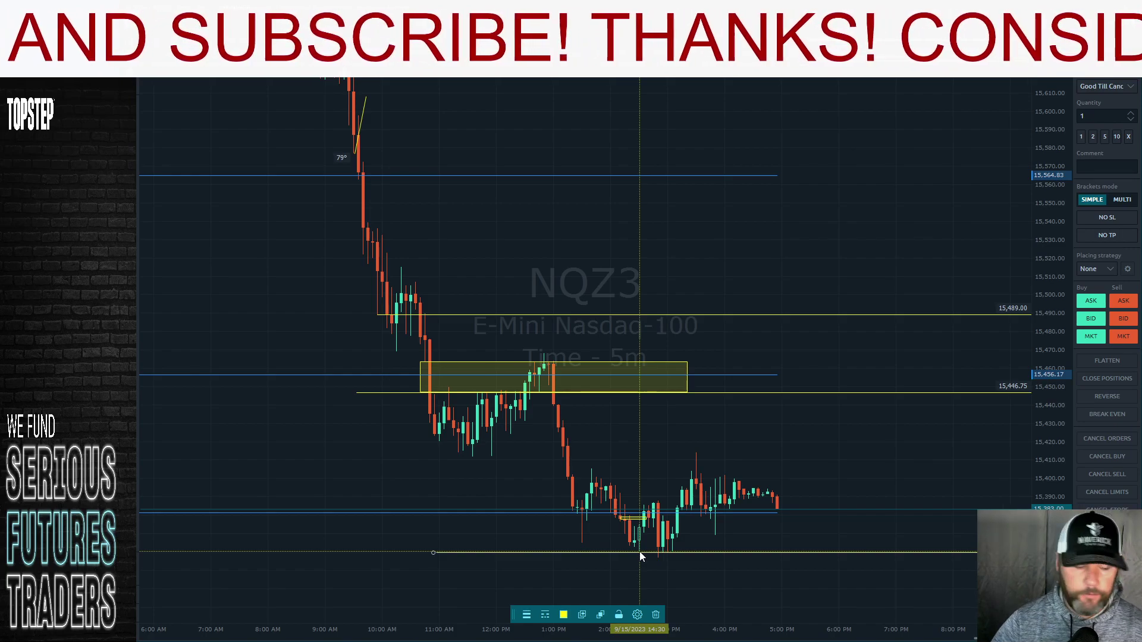
- Pan back to 9/14 and draw a thin yellow zone near 15,575 from the 10:15 bar
{"action": "left_click_drag", "start_coordinate": [303, 479], "coordinate": [469, 480]}
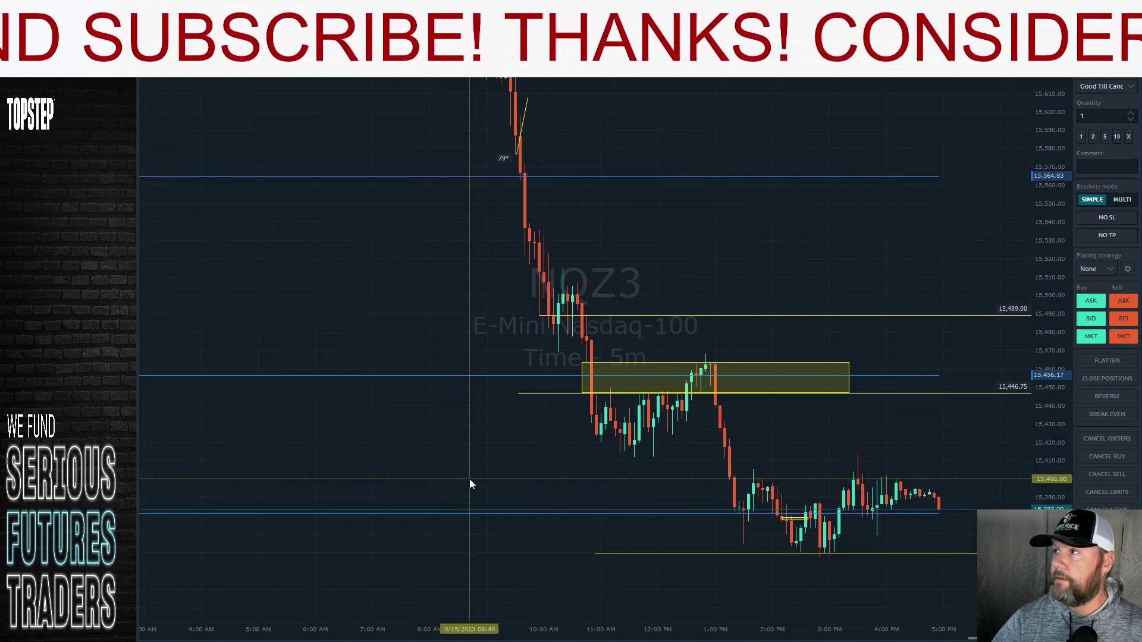
{"action": "left_click_drag", "start_coordinate": [223, 530], "coordinate": [648, 497]}
{"action": "left_click_drag", "start_coordinate": [416, 476], "coordinate": [502, 464]}
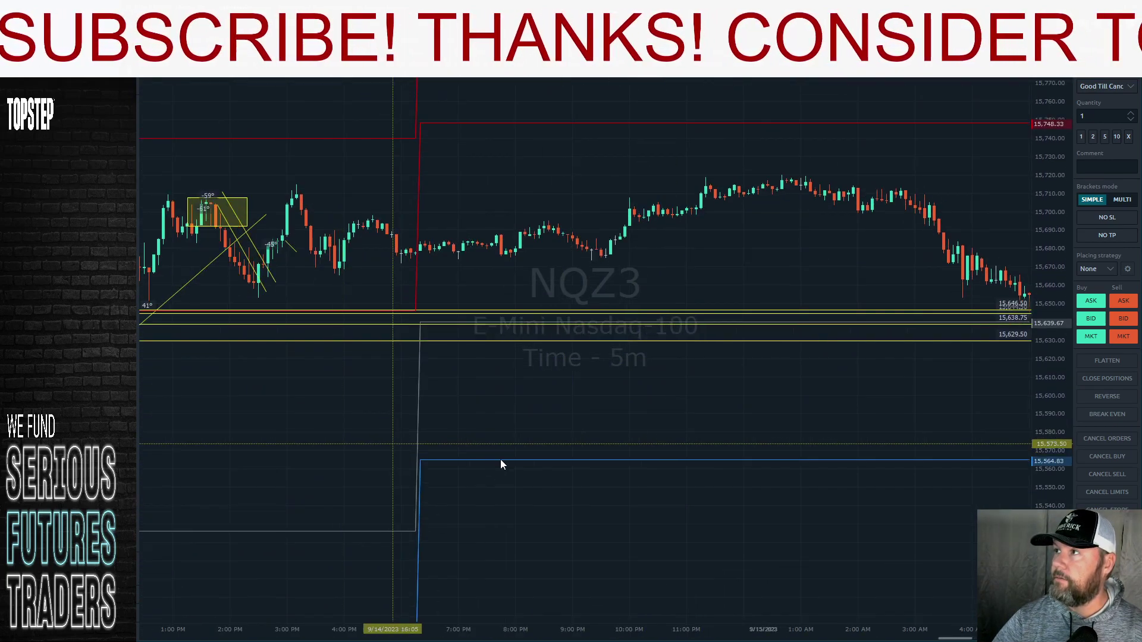
{"action": "left_click_drag", "start_coordinate": [357, 464], "coordinate": [559, 464]}
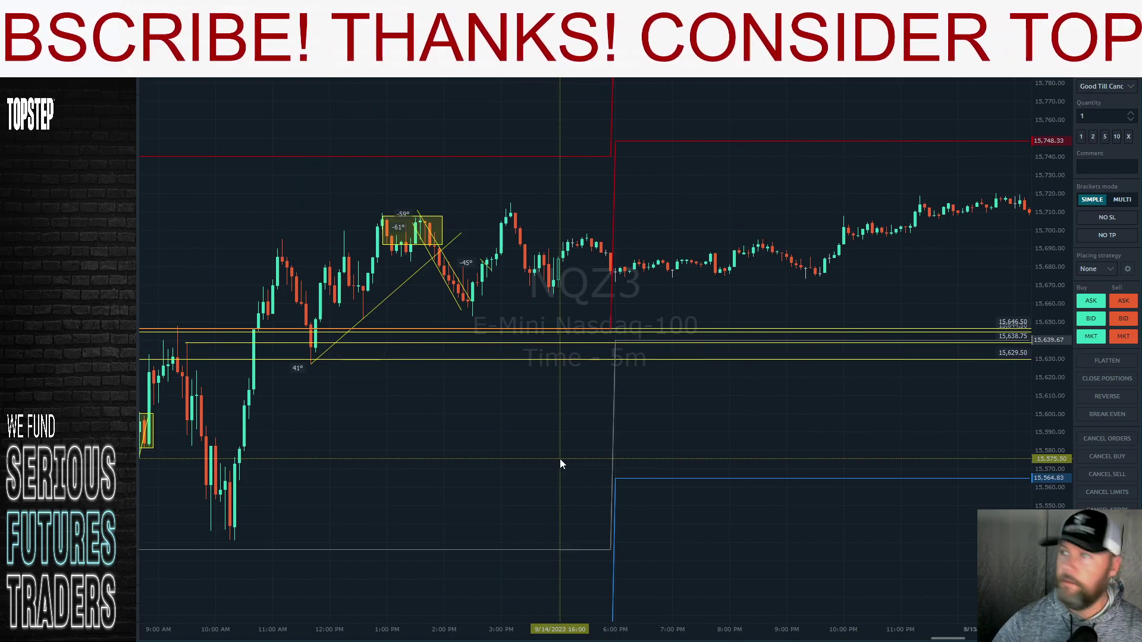
{"action": "left_click_drag", "start_coordinate": [394, 473], "coordinate": [576, 472]}
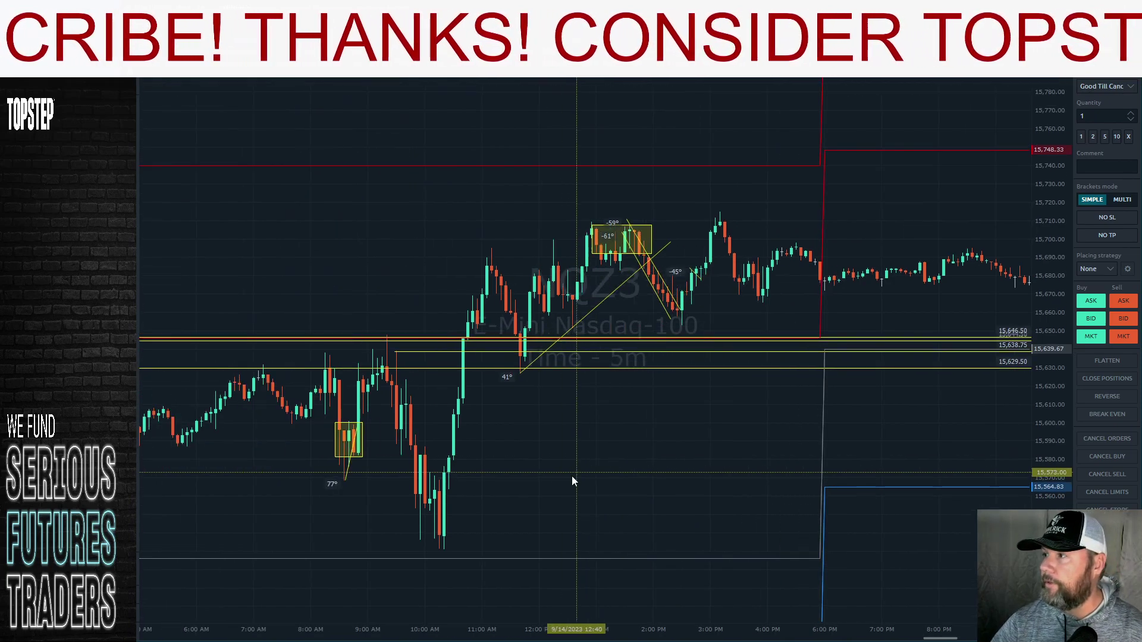
{"action": "scroll", "coordinate": [463, 517], "scroll_direction": "up", "scroll_amount": 3}
{"action": "left_click_drag", "start_coordinate": [341, 479], "coordinate": [563, 471]}
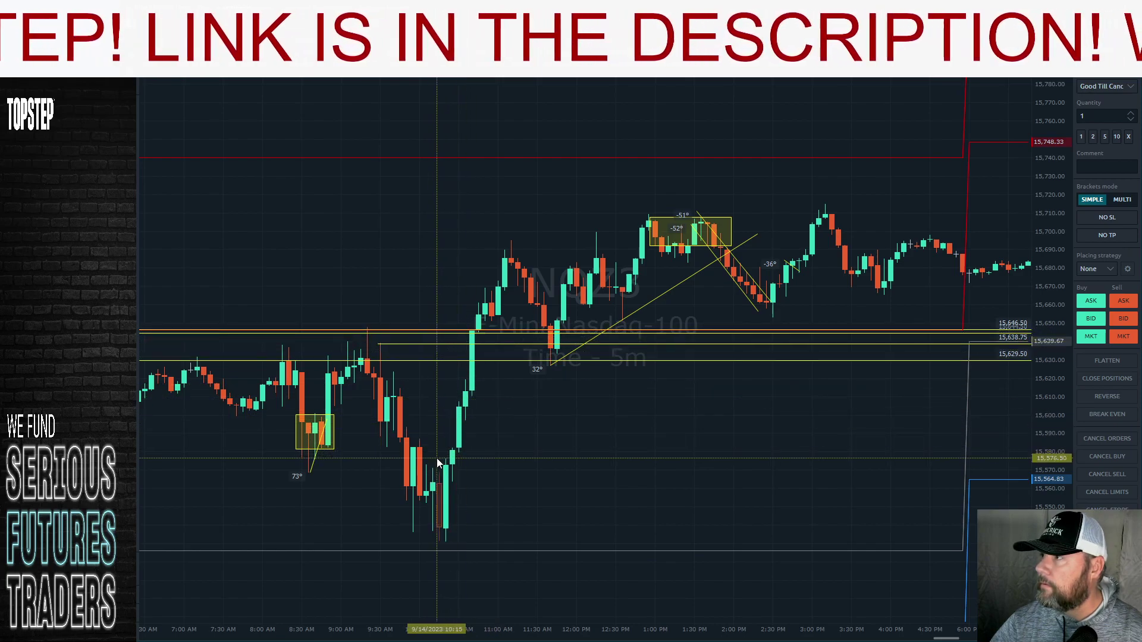
{"action": "left_click_drag", "start_coordinate": [437, 459], "coordinate": [945, 456]}
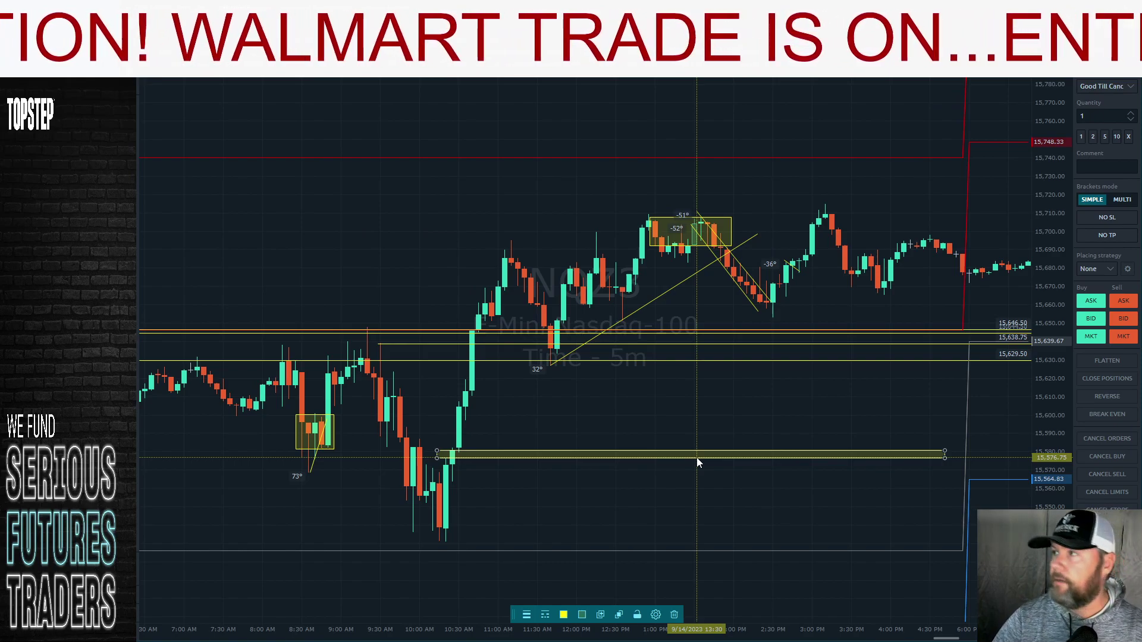
- Pan back past the 9/14 early morning and 9/13 evening to the 9/13 morning session
{"action": "left_click_drag", "start_coordinate": [525, 557], "coordinate": [741, 519]}
{"action": "left_click_drag", "start_coordinate": [428, 499], "coordinate": [591, 459]}
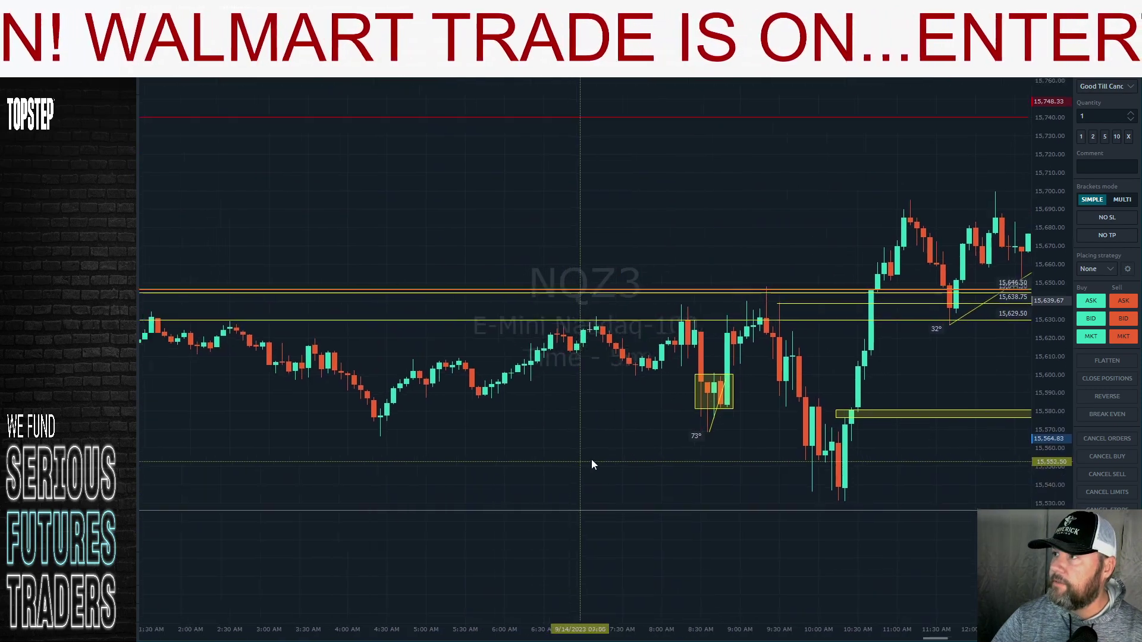
{"action": "left_click_drag", "start_coordinate": [368, 484], "coordinate": [481, 486]}
{"action": "left_click_drag", "start_coordinate": [313, 492], "coordinate": [537, 476]}
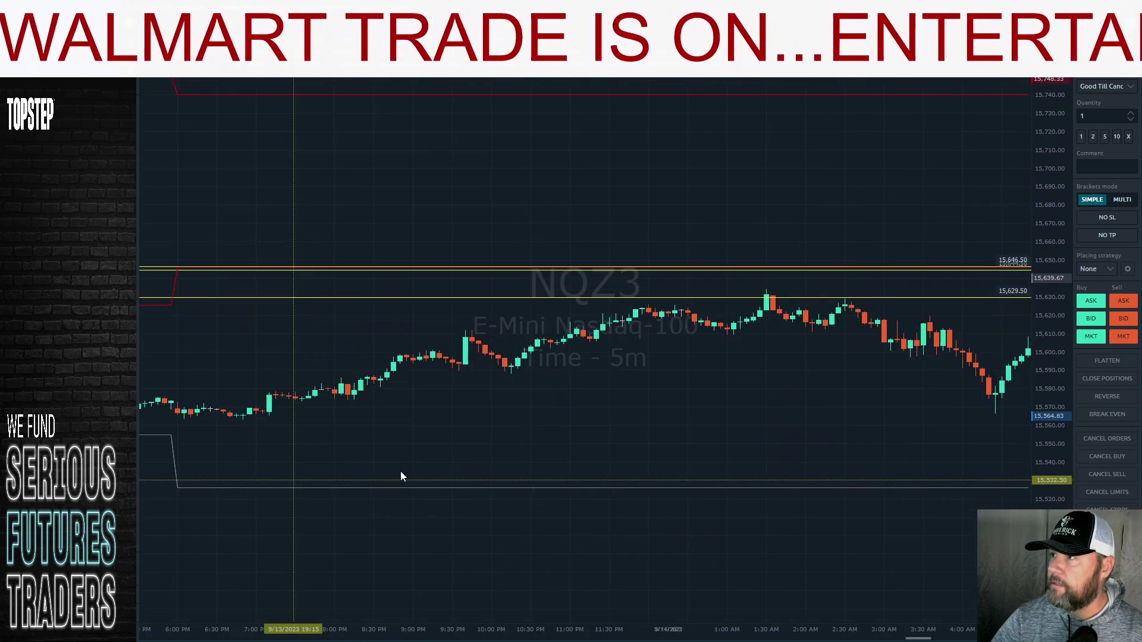
{"action": "left_click_drag", "start_coordinate": [400, 474], "coordinate": [661, 465]}
{"action": "left_click_drag", "start_coordinate": [440, 484], "coordinate": [480, 469]}
{"action": "left_click_drag", "start_coordinate": [452, 504], "coordinate": [518, 515]}
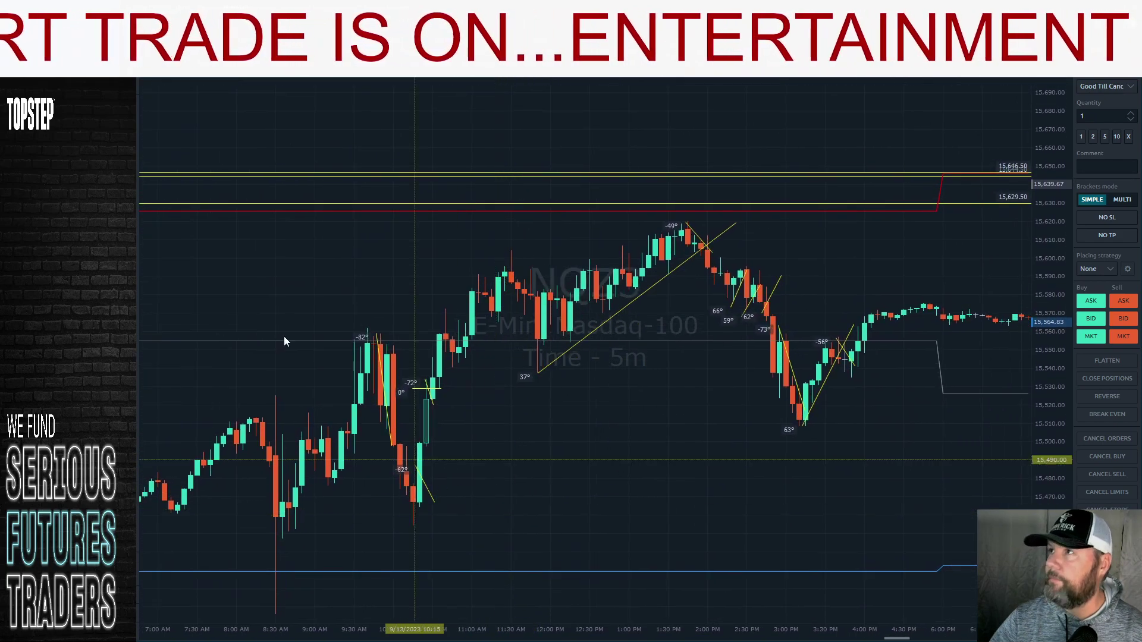
{"action": "left_click", "coordinate": [136, 141]}
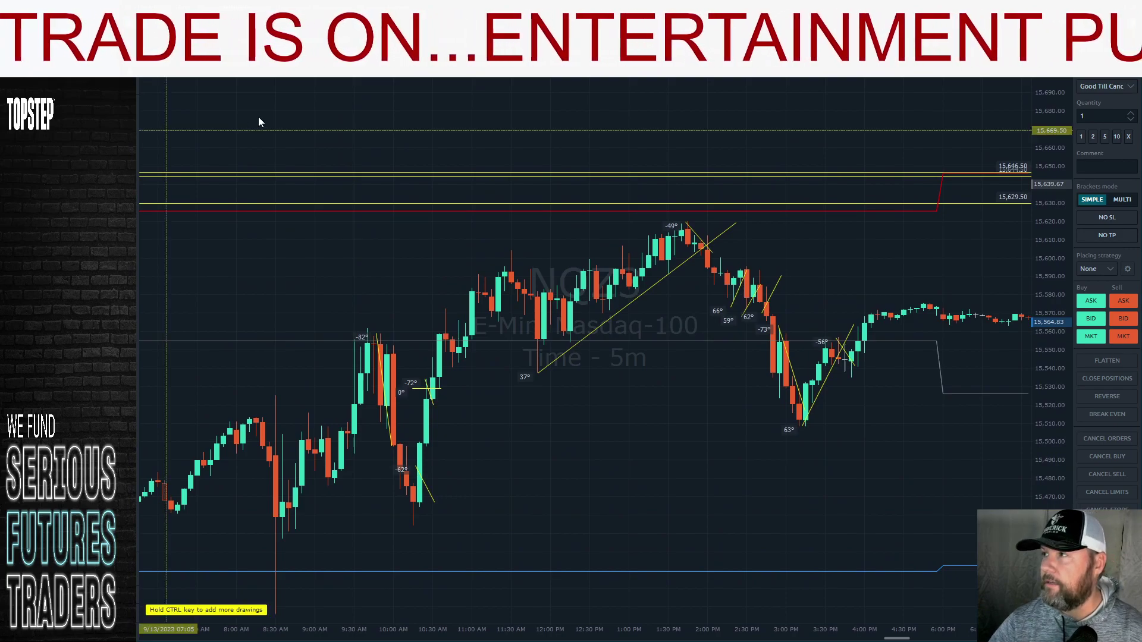
- Draw a yellow zone just above 15,500 from the 09:45 candle and add a level at 15,552.75
{"action": "left_click", "coordinate": [376, 428]}
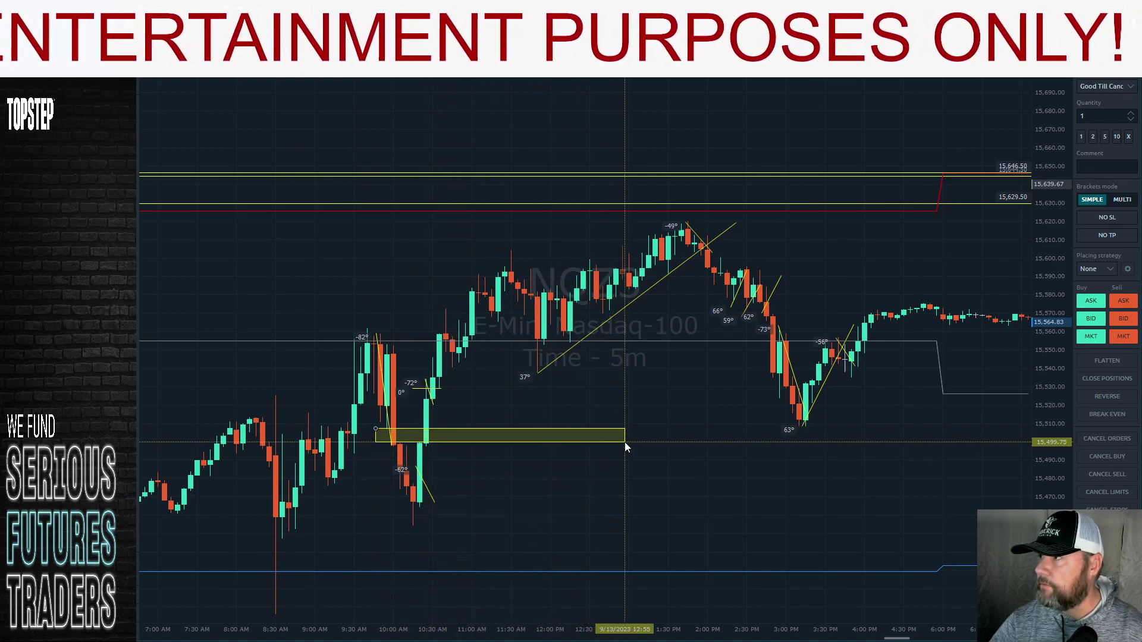
{"action": "left_click", "coordinate": [624, 441]}
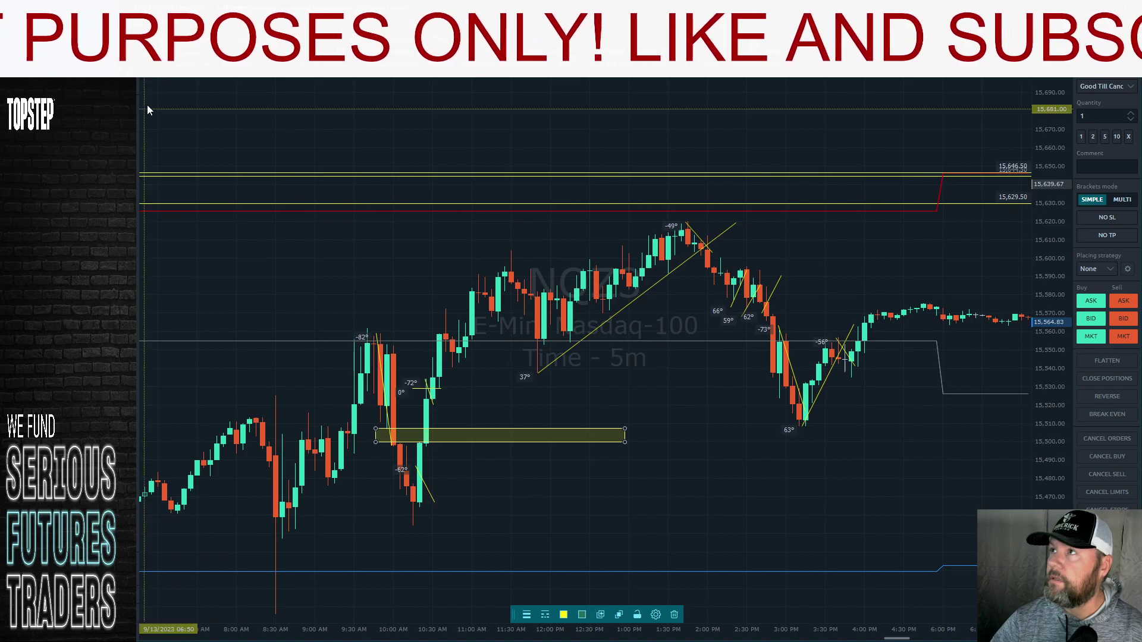
{"action": "key", "text": "alt+h"}
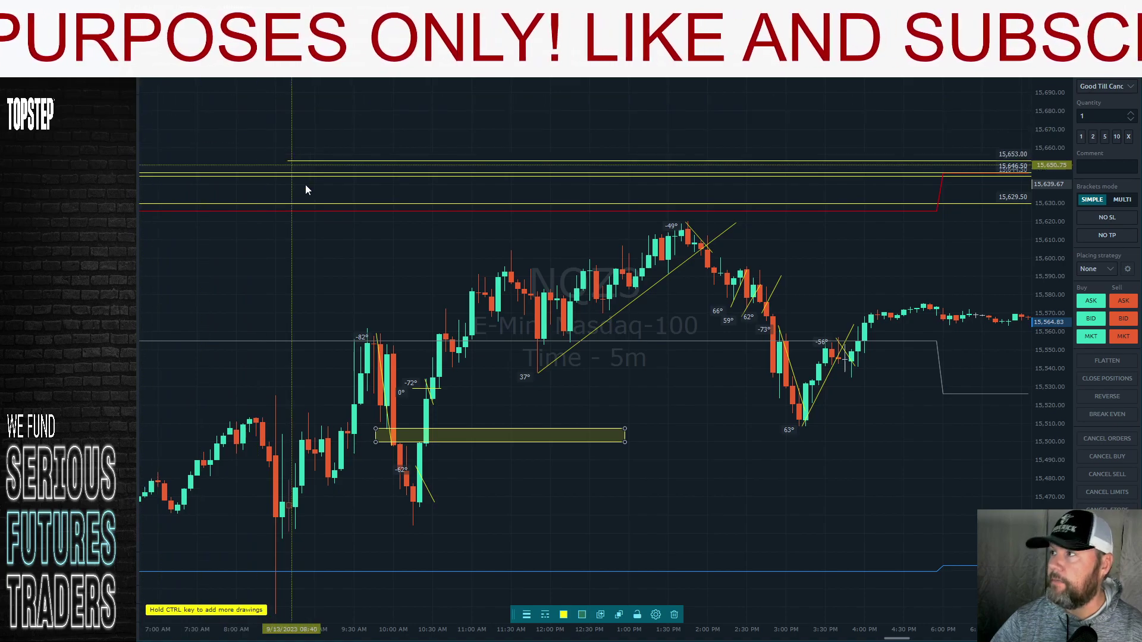
{"action": "left_click", "coordinate": [381, 344]}
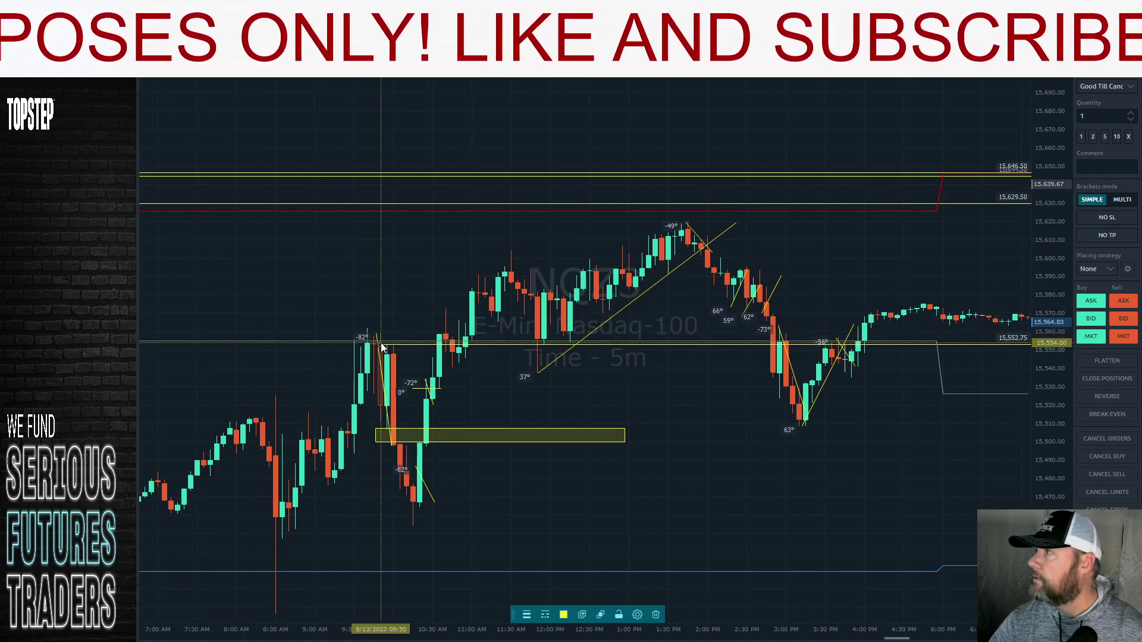